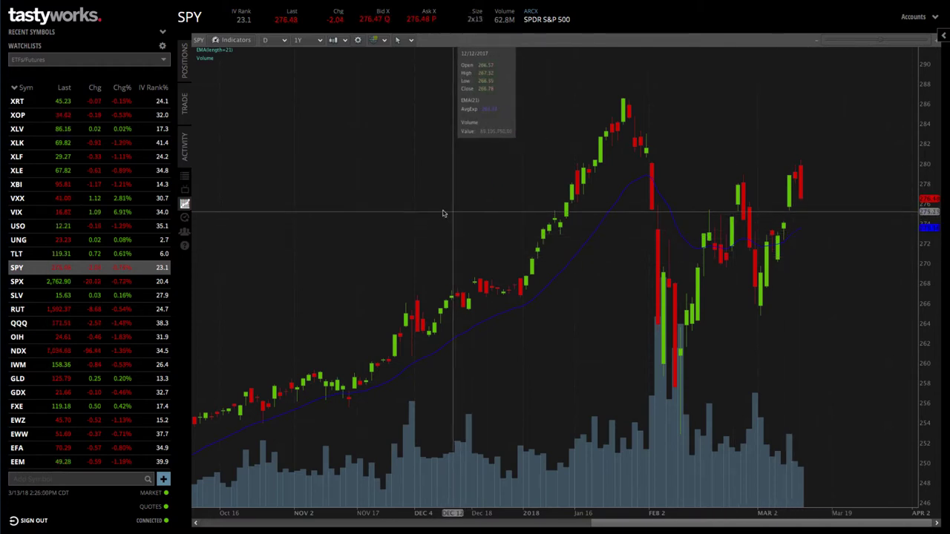
Bring up the SPY option chain listing expirations from March 2018 through December 2020.
{"action": "left_click", "coordinate": [185, 176]}
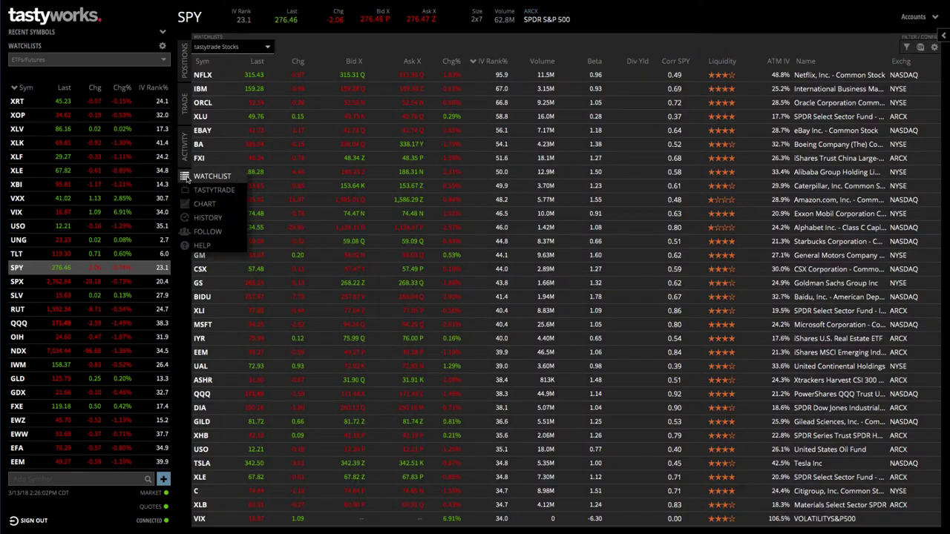
{"action": "left_click", "coordinate": [185, 105]}
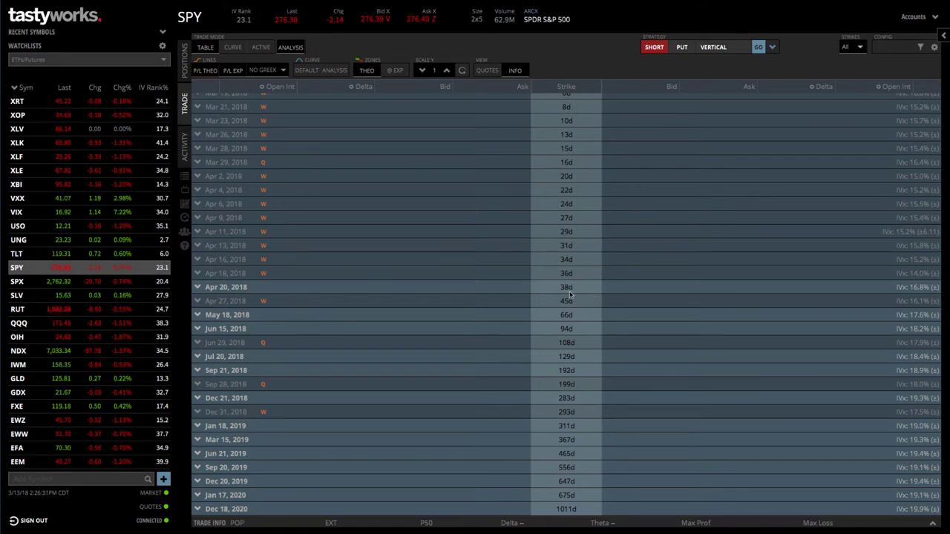
Expand the Apr 20, 2018 SPY strikes and stage a buy of one 279 put.
{"action": "left_click", "coordinate": [198, 288]}
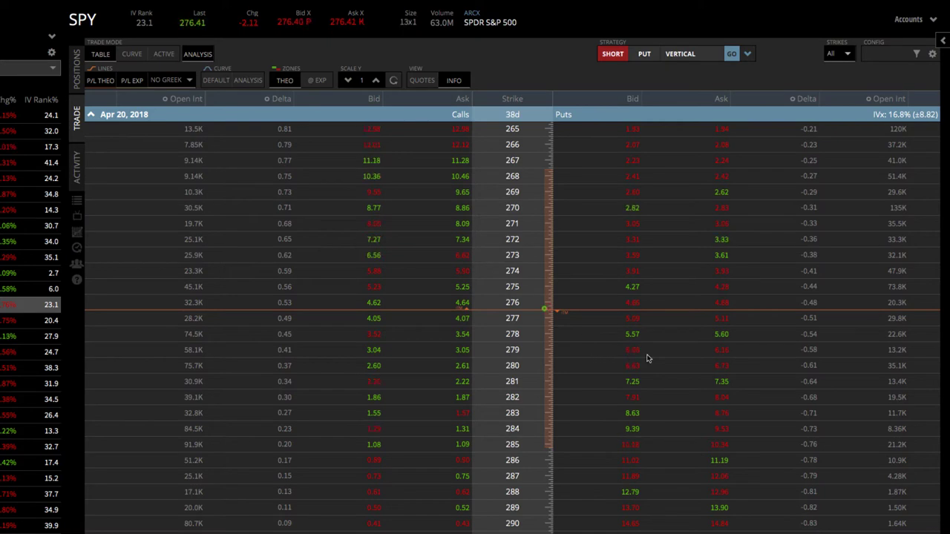
{"action": "left_click", "coordinate": [723, 354]}
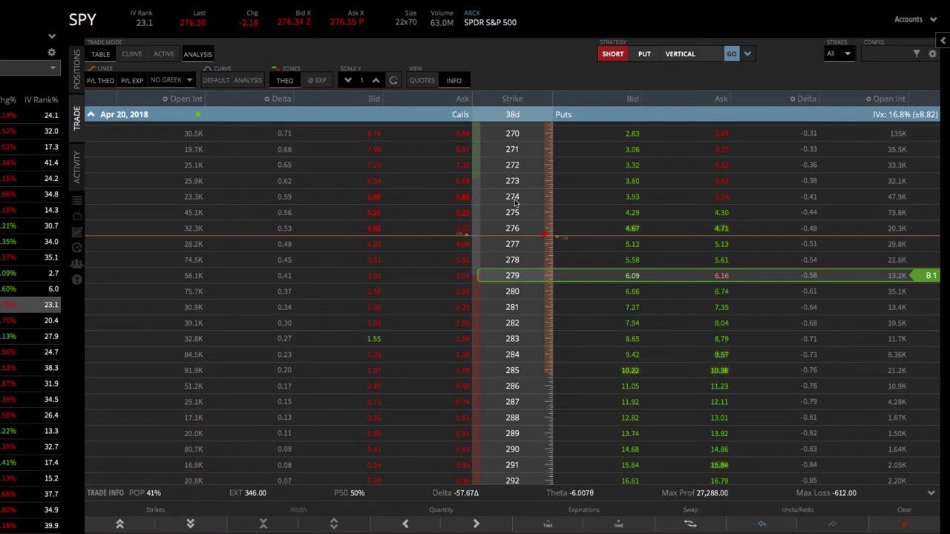
Add a sell leg on the 274 put, then clear both staged put legs.
{"action": "left_click", "coordinate": [632, 198]}
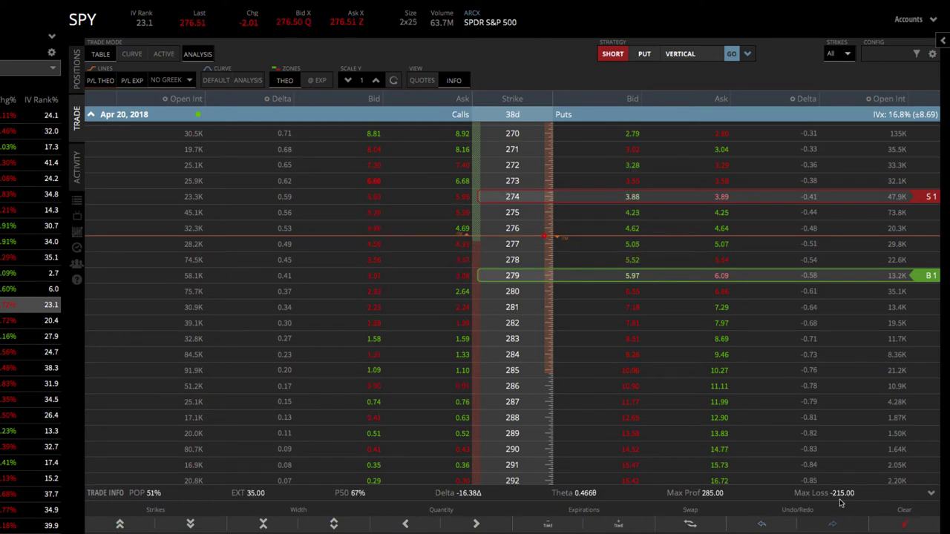
{"action": "left_click", "coordinate": [905, 525]}
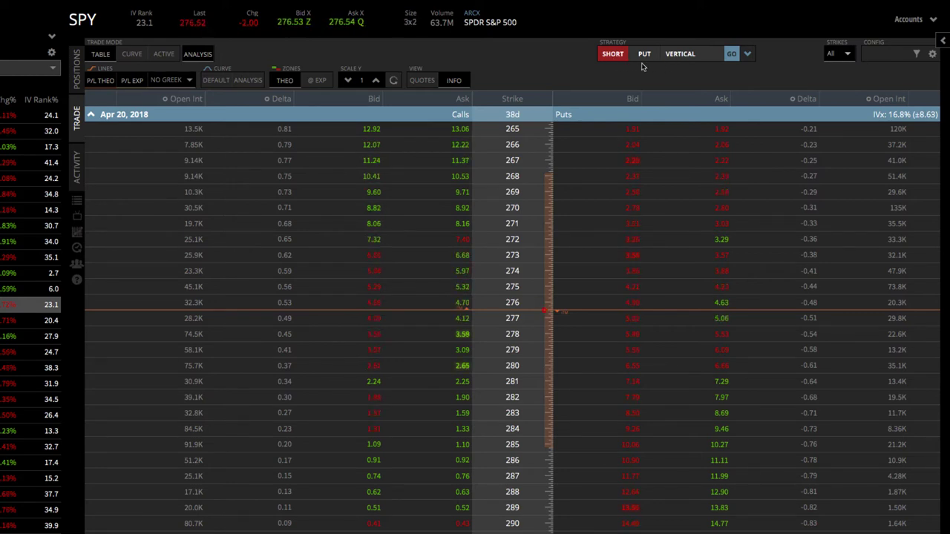
Build a long put vertical buying the Apr 20 279 put and selling the 274 put.
{"action": "left_click", "coordinate": [612, 55]}
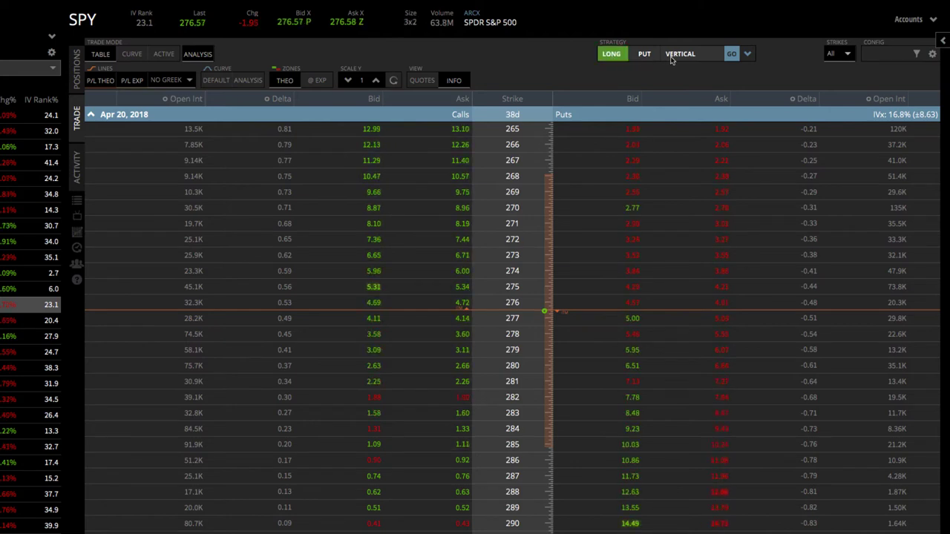
{"action": "left_click", "coordinate": [747, 56]}
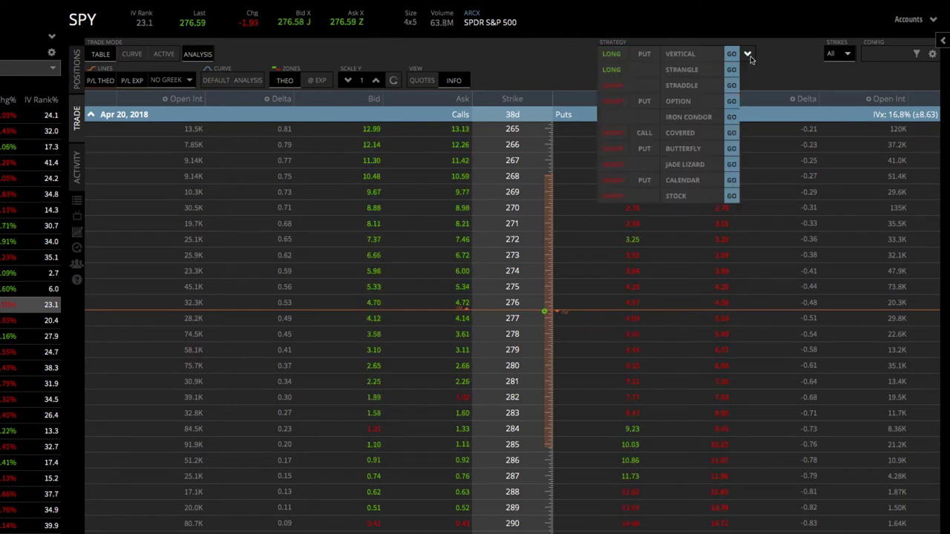
{"action": "left_click", "coordinate": [683, 56]}
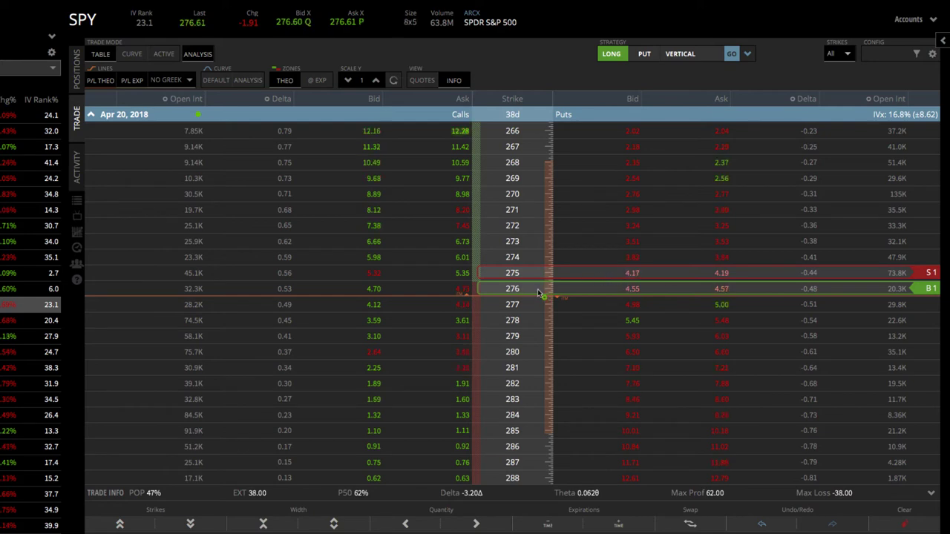
{"action": "left_click_drag", "start_coordinate": [563, 290], "coordinate": [564, 338]}
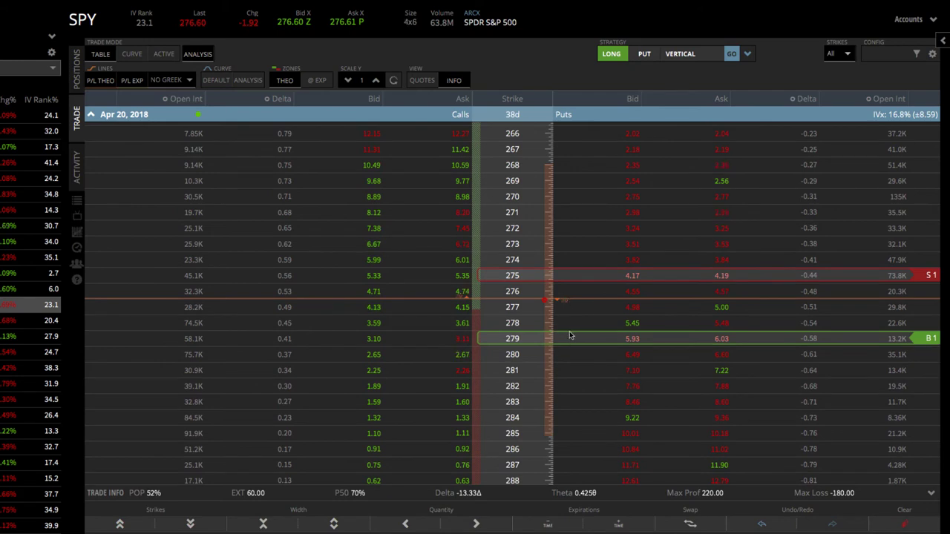
{"action": "left_click_drag", "start_coordinate": [576, 275], "coordinate": [578, 262]}
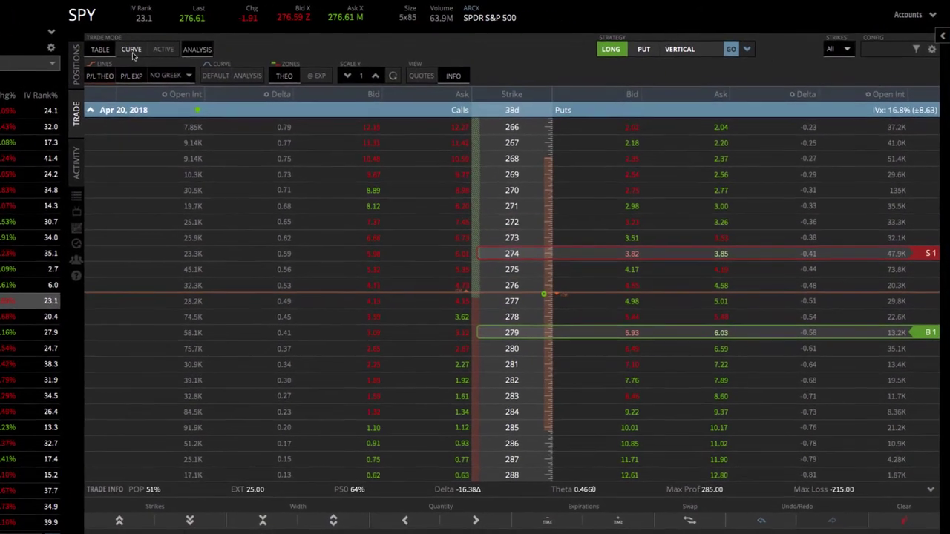
Plot the 279/274 put vertical's P/L curve, showing max profit 284 and max loss −216.
{"action": "left_click", "coordinate": [131, 51]}
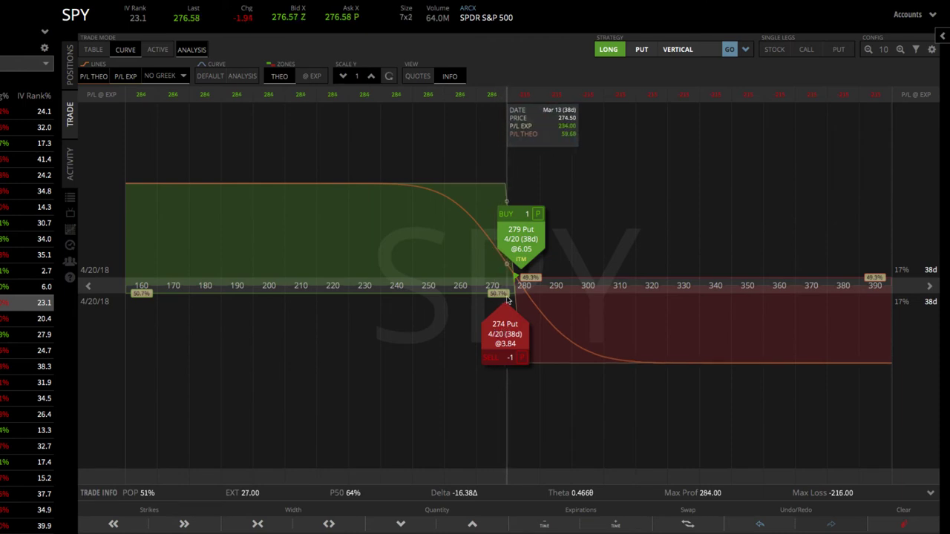
Widen the vertical to buy the 291 put and sell the 261 put, and open the analysis panel.
{"action": "left_click_drag", "start_coordinate": [524, 239], "coordinate": [560, 239]}
{"action": "left_click_drag", "start_coordinate": [505, 334], "coordinate": [455, 336]}
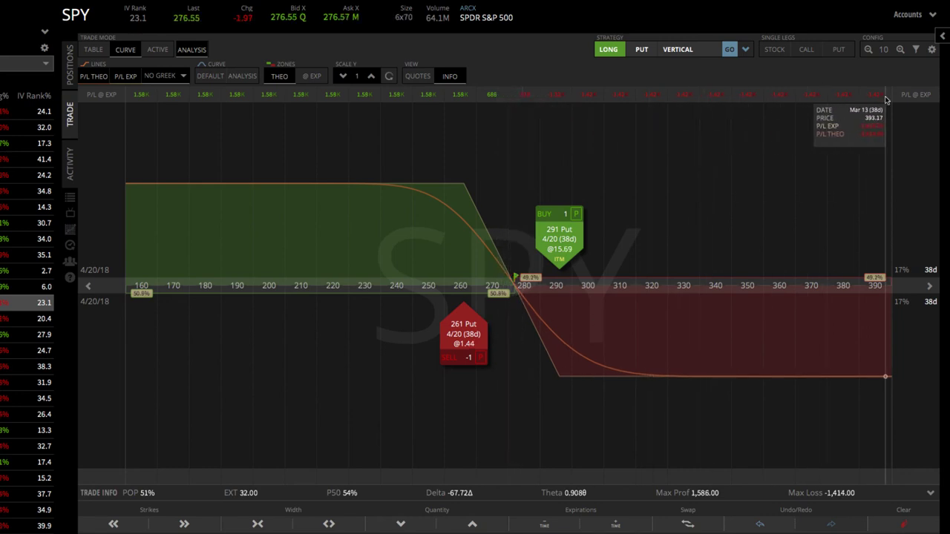
{"action": "left_click", "coordinate": [943, 37]}
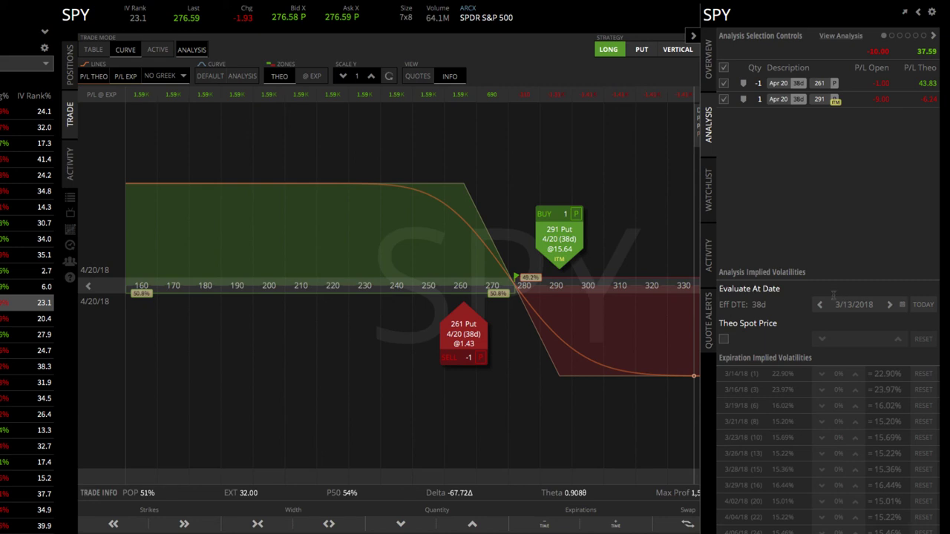
Advance the Evaluate At Date into early April.
{"action": "left_click", "coordinate": [891, 305]}
{"action": "left_click", "coordinate": [890, 305]}
{"action": "left_click", "coordinate": [890, 305]}
{"action": "left_click", "coordinate": [890, 305]}
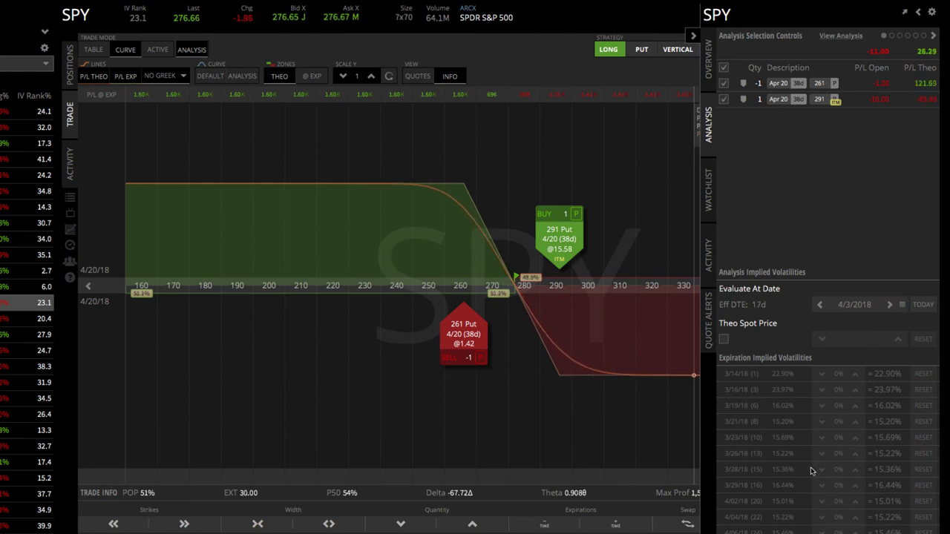
{"action": "scroll", "coordinate": [811, 472], "scroll_direction": "down", "scroll_amount": 5}
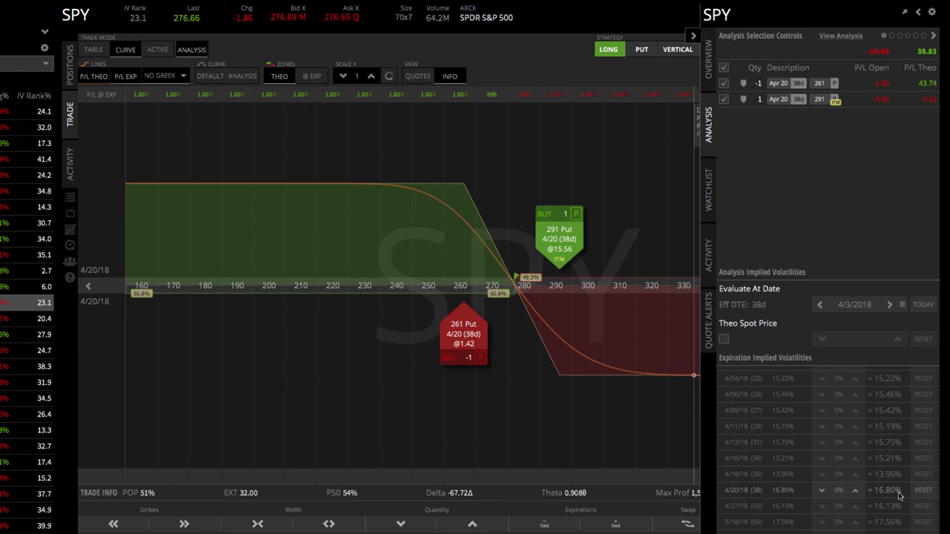
Raise then lower the 4/20/18 implied volatility, and close the analysis panel.
{"action": "left_click", "coordinate": [854, 490]}
{"action": "left_click", "coordinate": [855, 491]}
{"action": "left_click", "coordinate": [855, 490]}
{"action": "left_click", "coordinate": [854, 491]}
{"action": "left_click", "coordinate": [822, 491]}
{"action": "left_click", "coordinate": [822, 491]}
{"action": "left_click", "coordinate": [822, 491]}
{"action": "left_click", "coordinate": [821, 491]}
{"action": "left_click", "coordinate": [821, 491]}
{"action": "left_click", "coordinate": [822, 491]}
{"action": "left_click", "coordinate": [821, 491]}
{"action": "left_click", "coordinate": [821, 491]}
{"action": "left_click", "coordinate": [822, 491]}
{"action": "left_click", "coordinate": [822, 491]}
{"action": "left_click", "coordinate": [822, 491]}
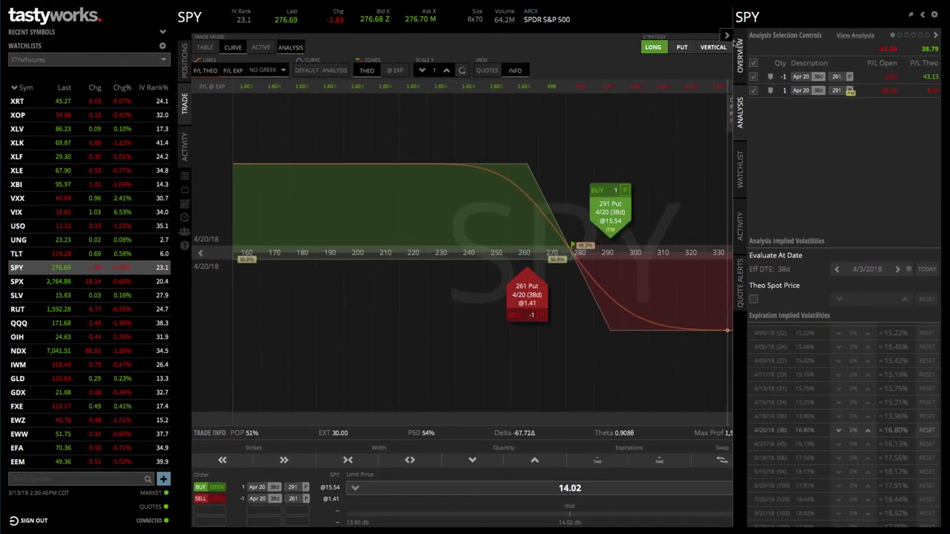
{"action": "left_click", "coordinate": [728, 36]}
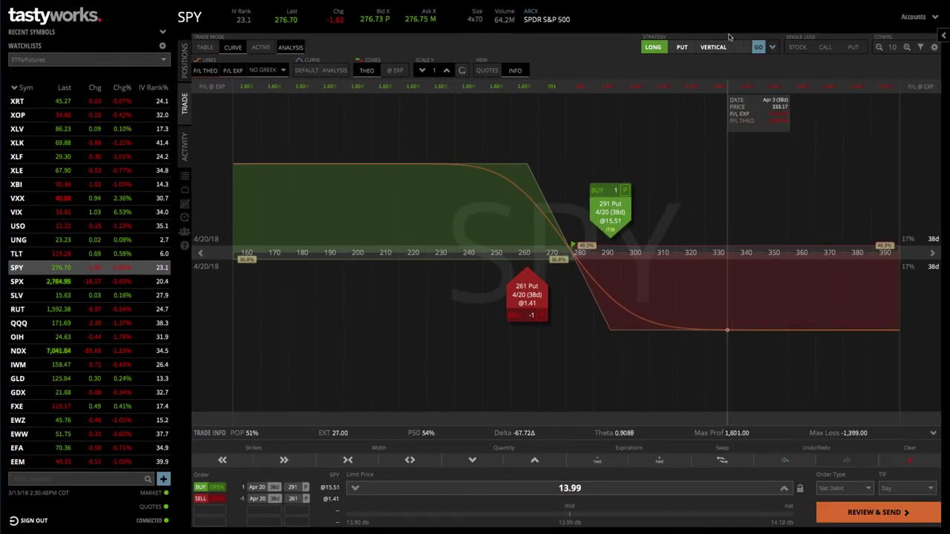